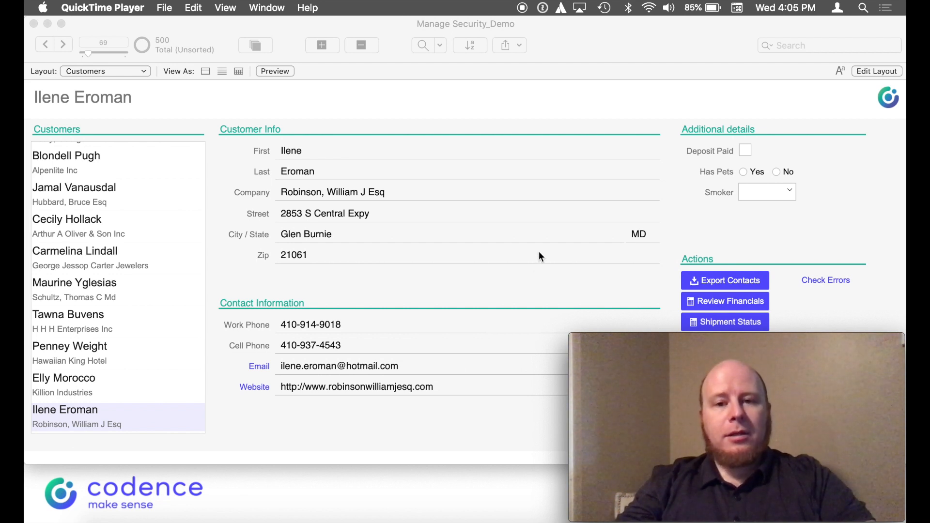
# Open File > Manage > Security and show the Full Access developer account's details
pyautogui.click(554, 47)
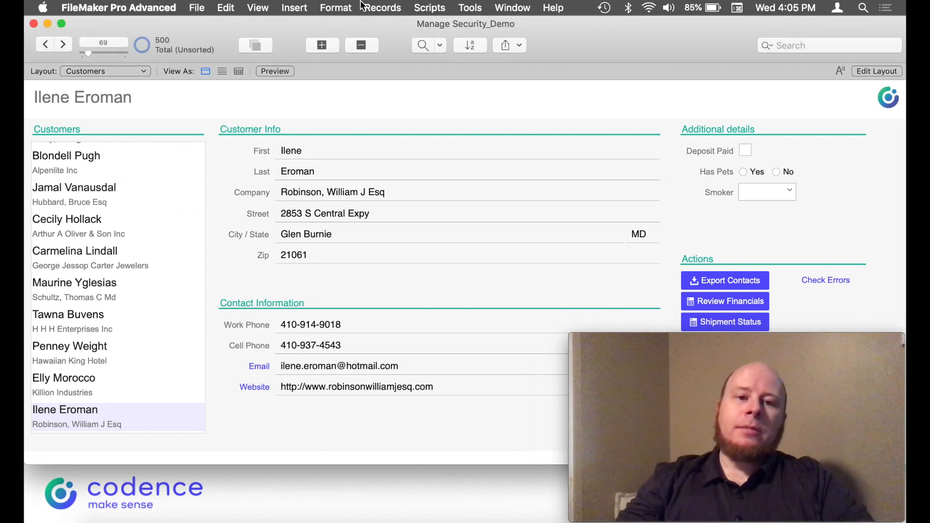
pyautogui.click(203, 5)
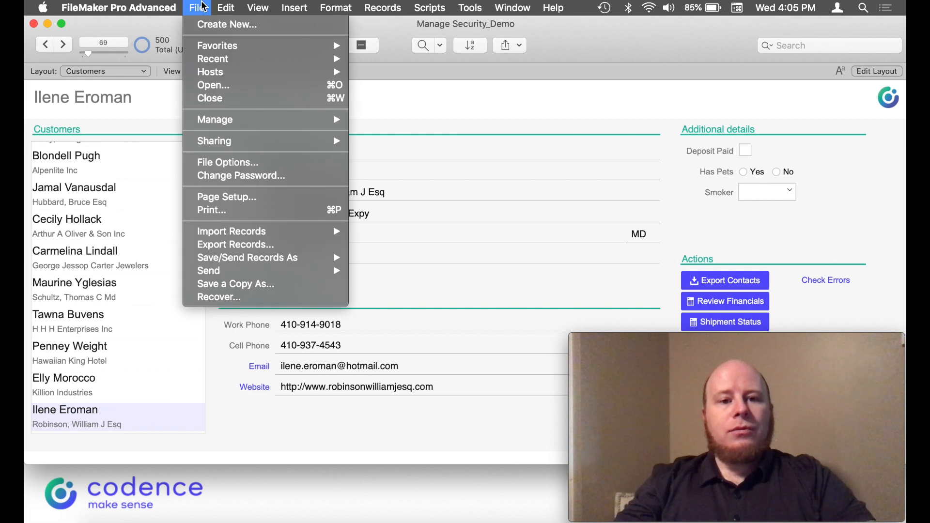
pyautogui.moveTo(231, 120)
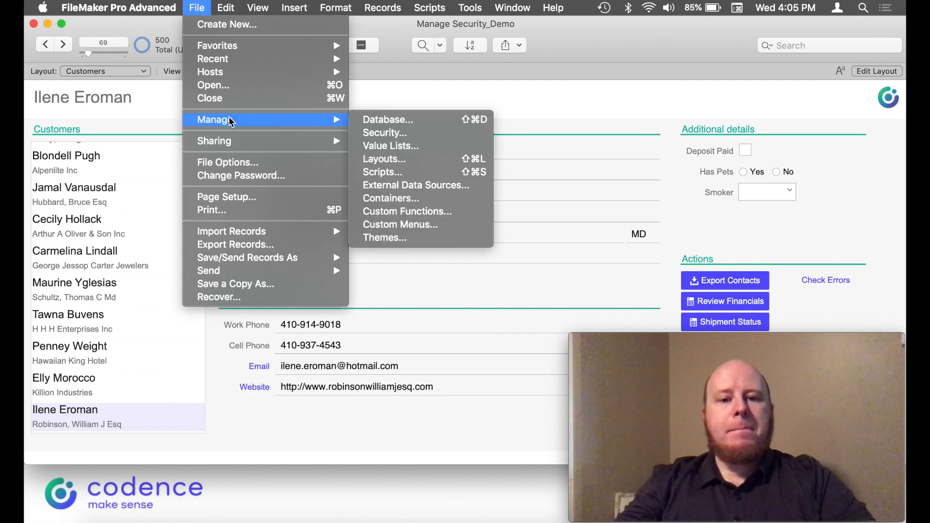
pyautogui.click(413, 137)
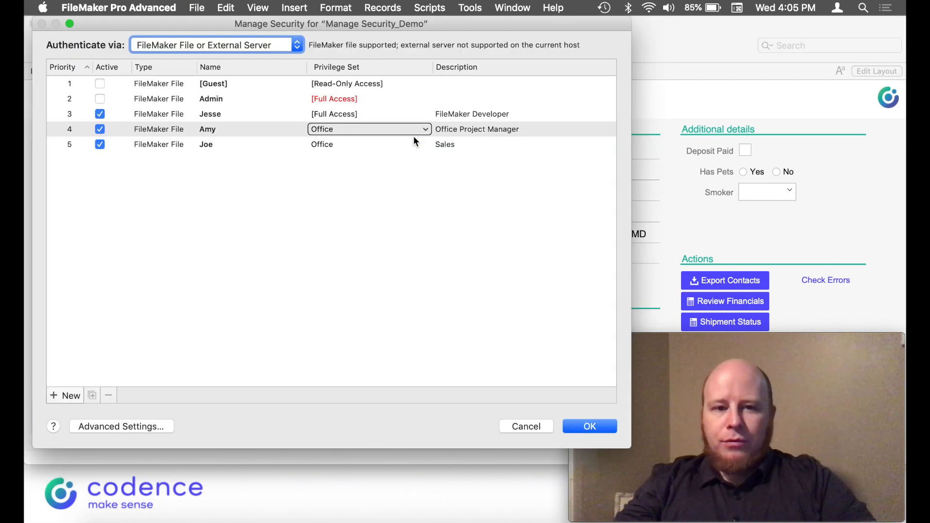
pyautogui.moveTo(414, 135); pyautogui.dragTo(246, 113)
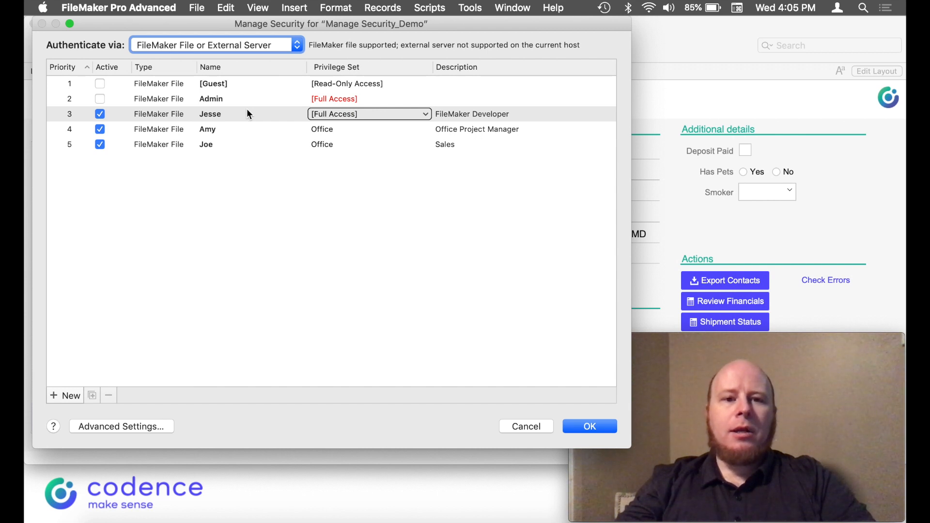
pyautogui.click(243, 114)
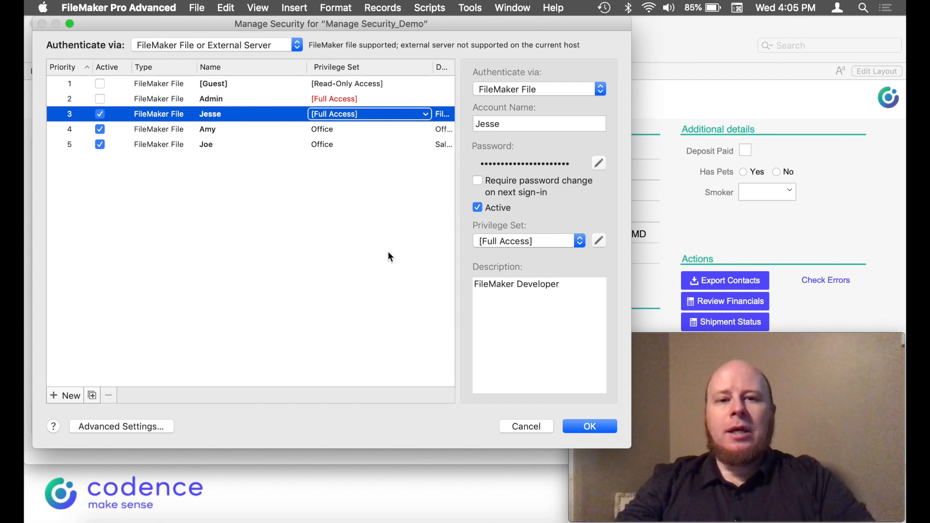
# Review the Office Project Manager account's privilege set choices, leaving it on Office
pyautogui.click(237, 129)
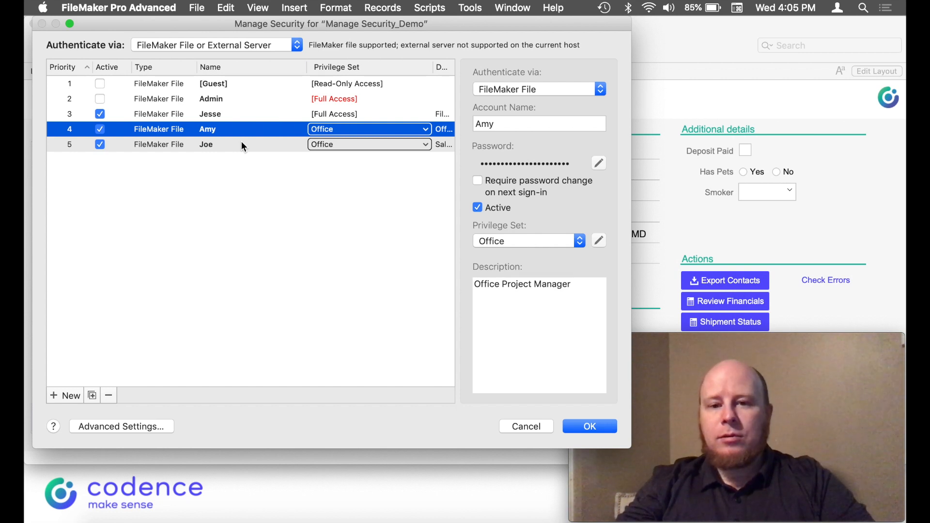
pyautogui.click(413, 130)
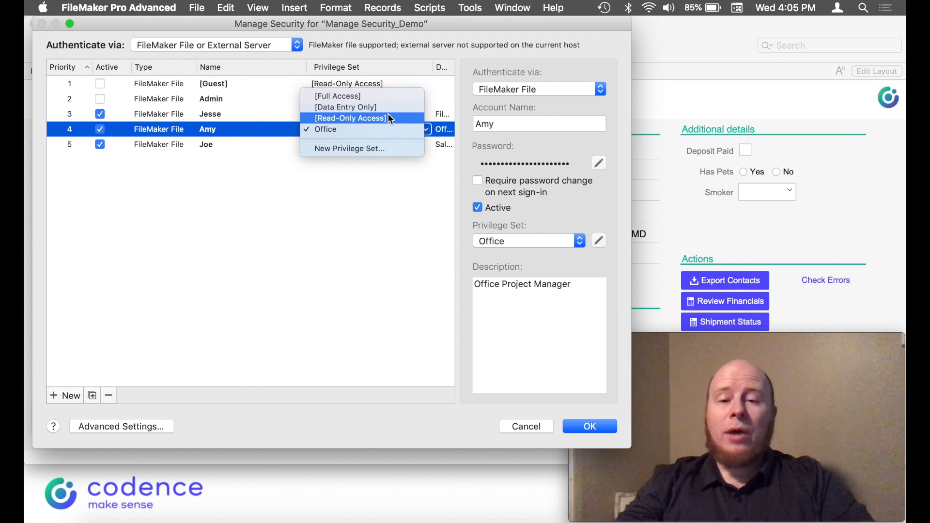
pyautogui.click(281, 145)
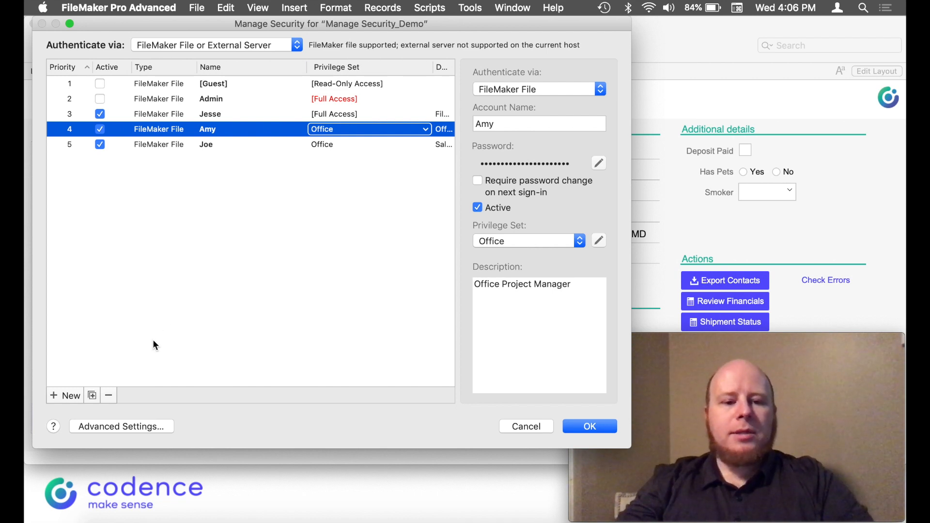
# Add a new account with the new user's name and a confirmed password
pyautogui.click(73, 398)
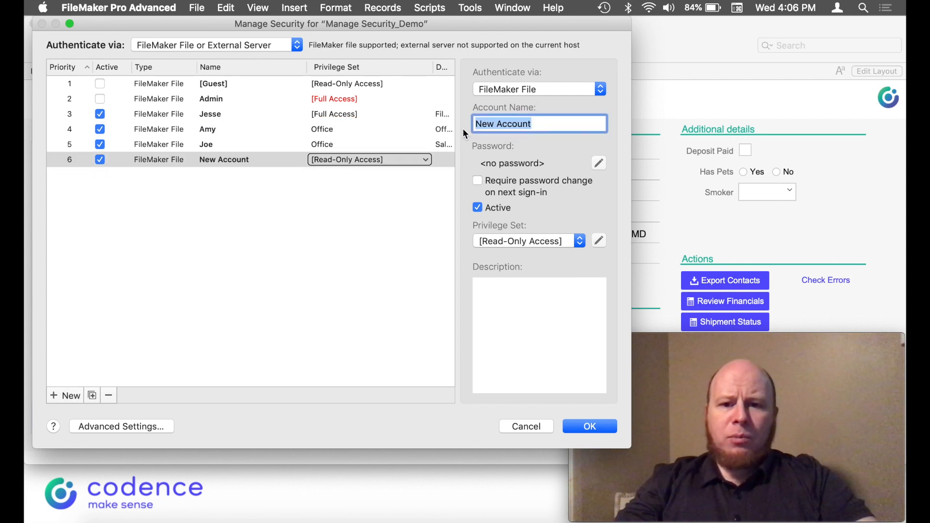
pyautogui.write('Joe Schmoe')
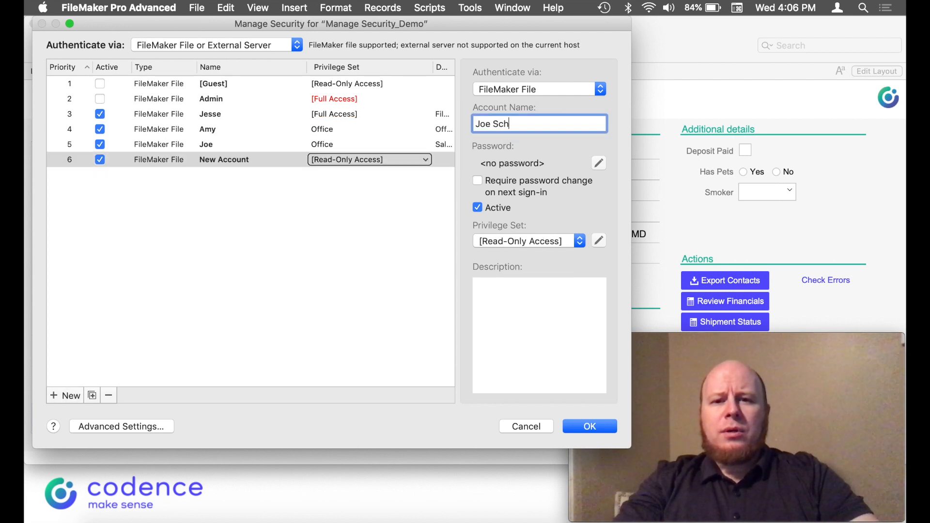
pyautogui.click(598, 164)
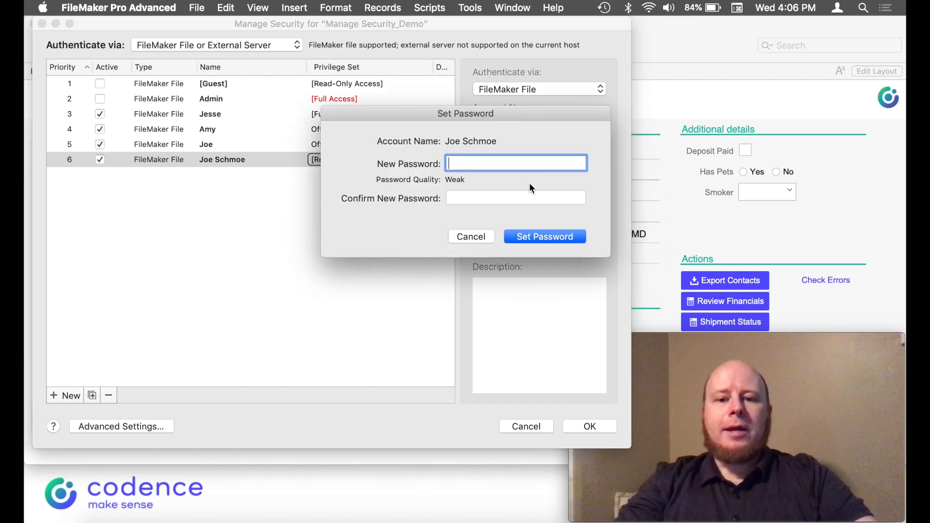
pyautogui.write('1234')
pyautogui.press('Tab')
pyautogui.write('1234')
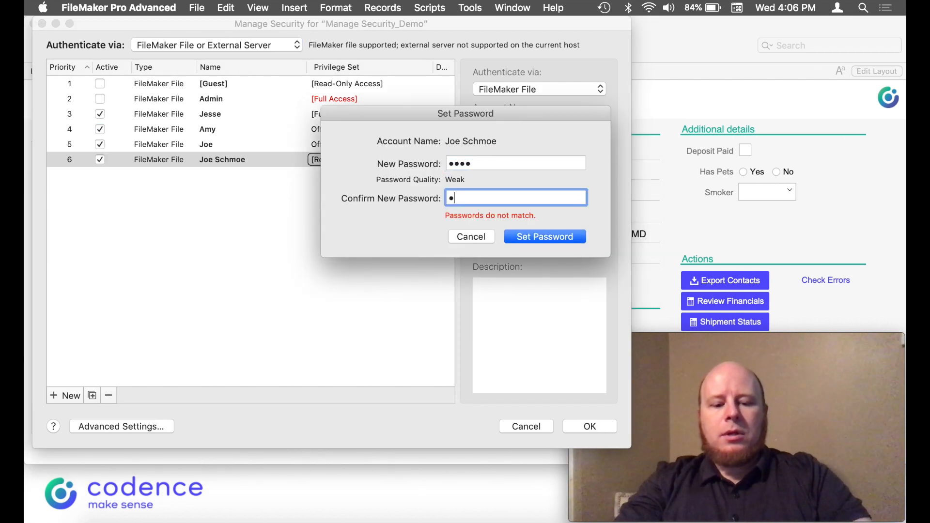
pyautogui.click(549, 237)
pyautogui.click(500, 241)
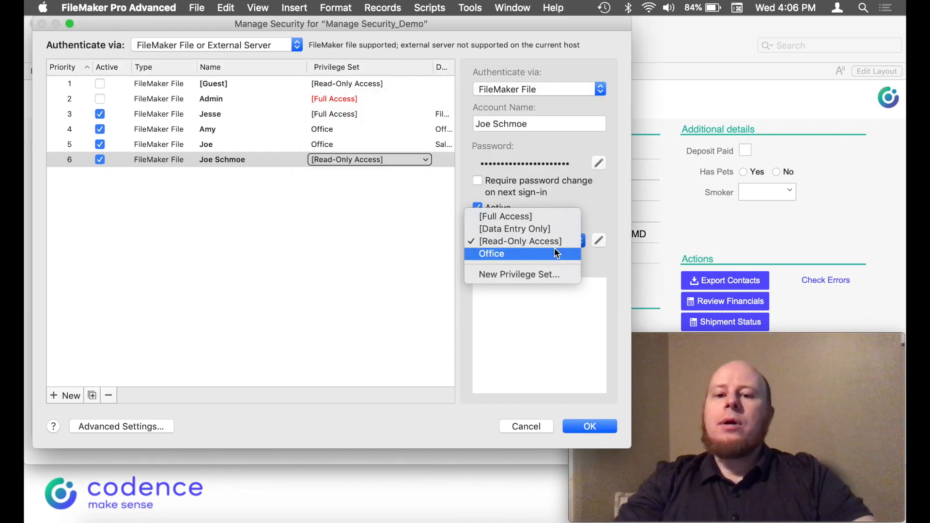
# Create a privilege set named Manager with create, edit and delete access in all tables
pyautogui.click(537, 274)
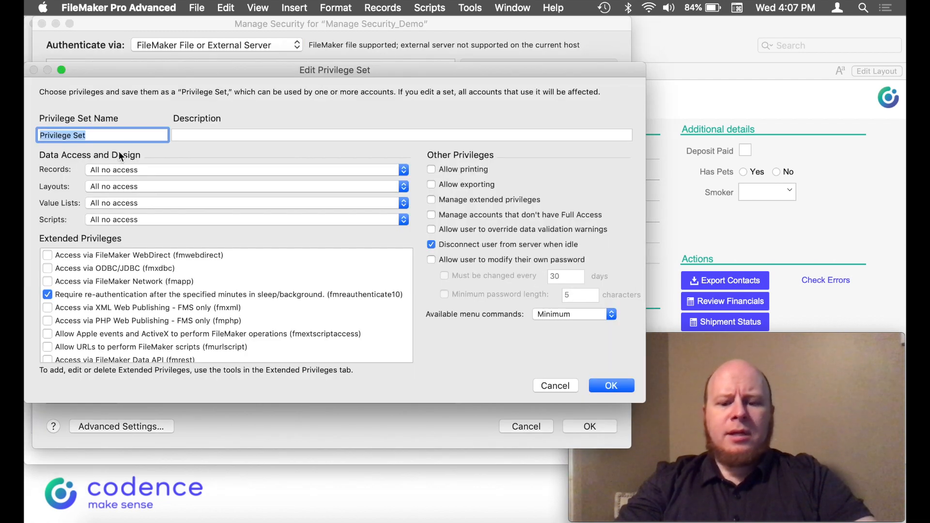
pyautogui.write('Manager')
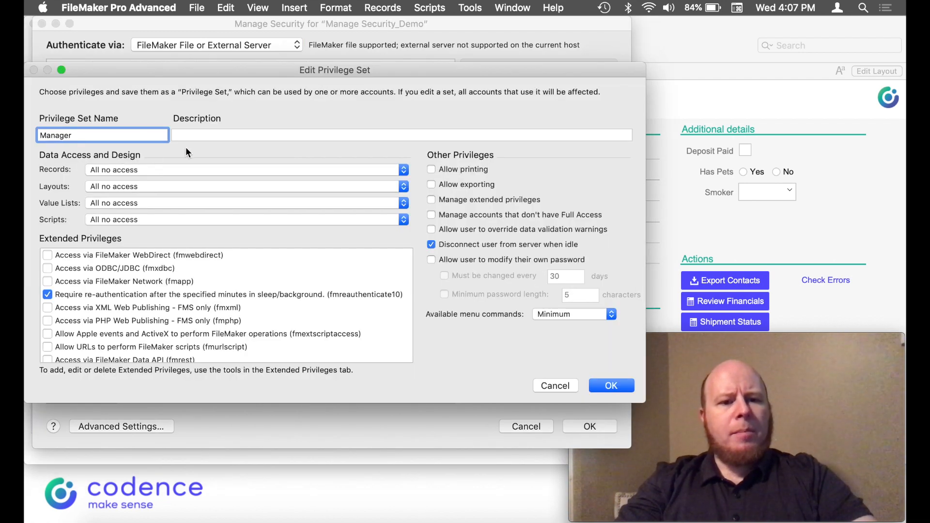
pyautogui.click(172, 167)
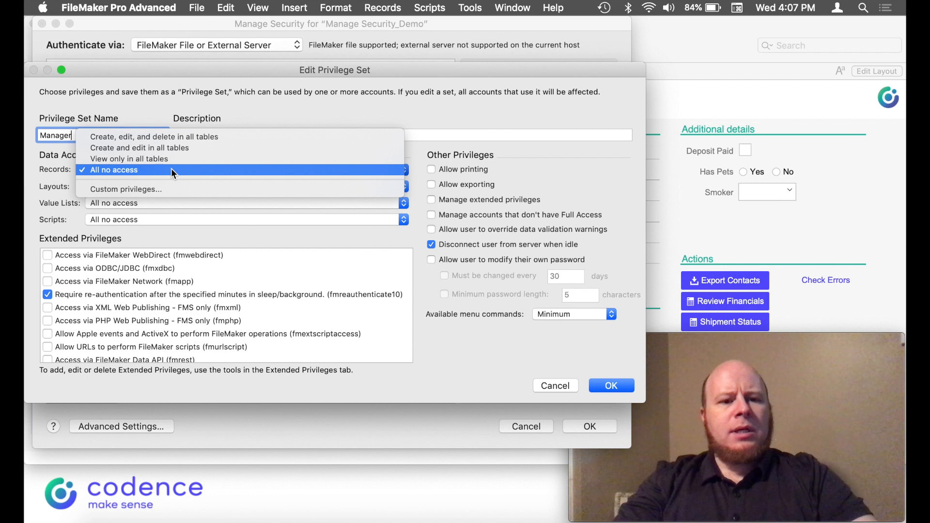
pyautogui.click(175, 137)
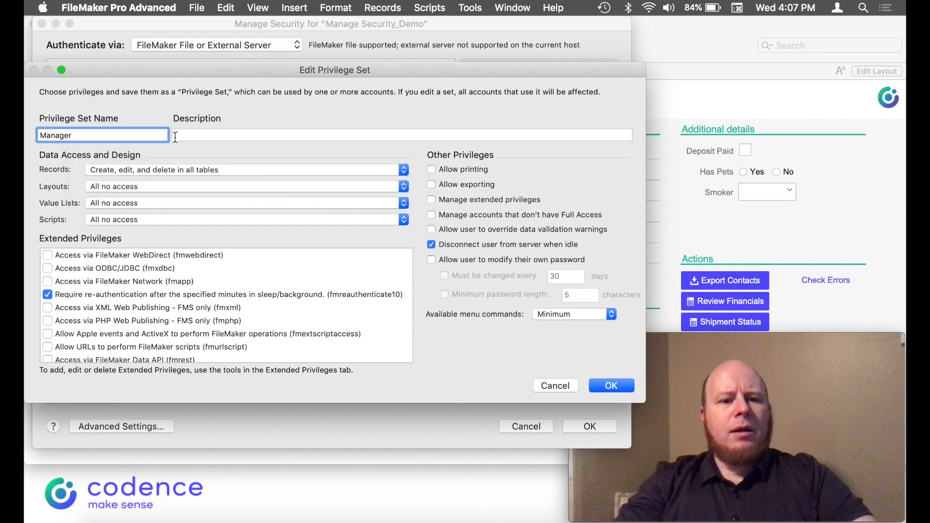
# Make all layouts and all value lists view only for the Manager set
pyautogui.click(95, 190)
pyautogui.click(118, 175)
pyautogui.click(118, 204)
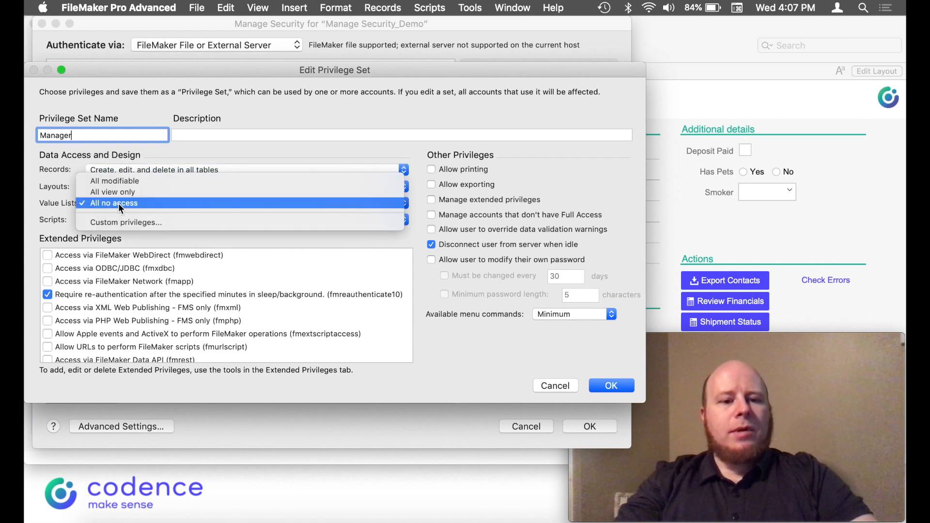
pyautogui.click(124, 191)
# Set Scripts to all executable only and enable the fmapp extended privilege
pyautogui.click(127, 217)
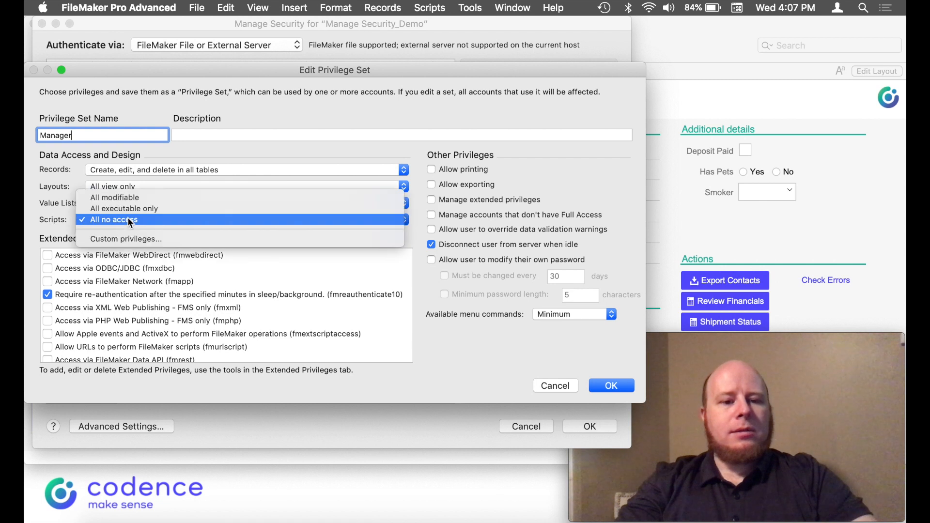
pyautogui.click(134, 211)
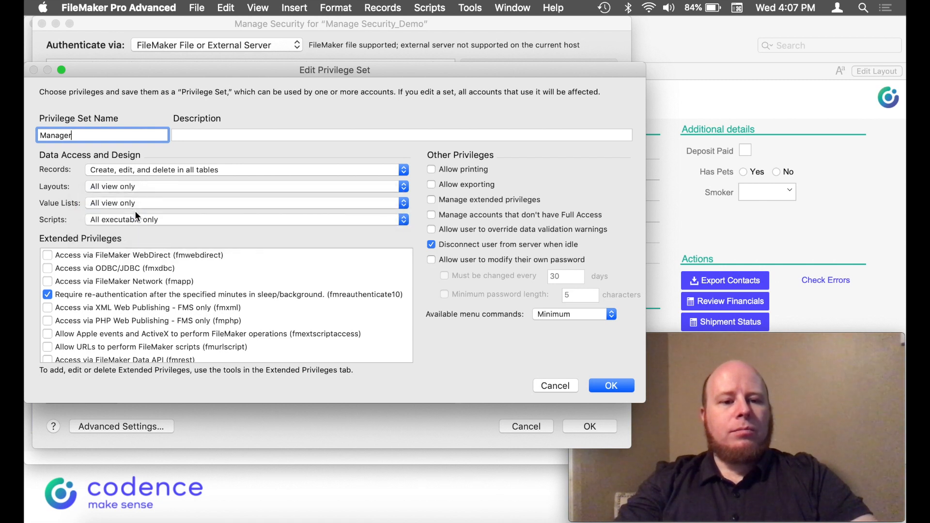
pyautogui.click(47, 281)
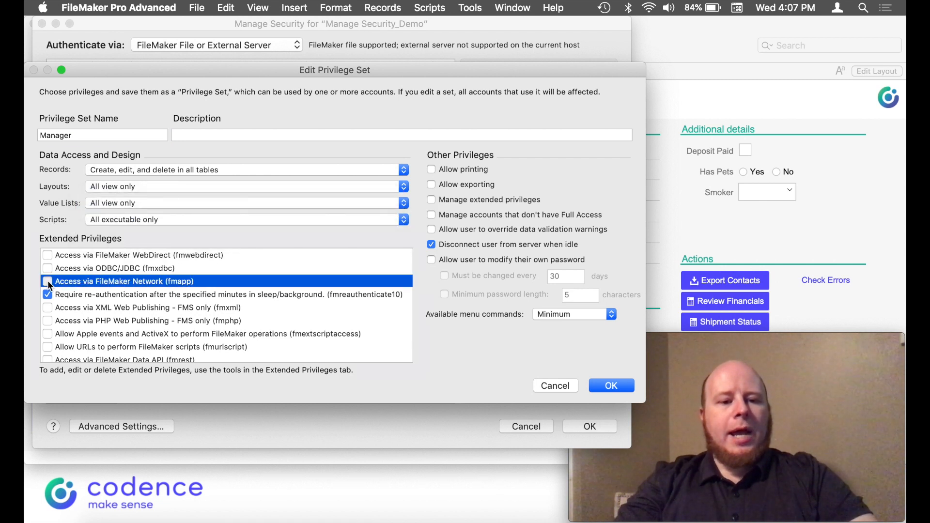
pyautogui.scroll(-2, 194, 325)
pyautogui.scroll(2, 197, 327)
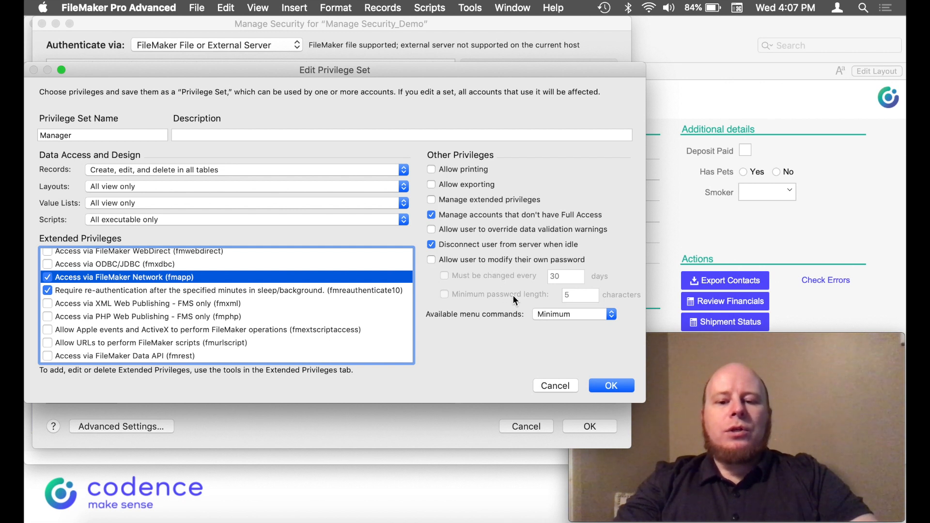
# Set available menu commands to All and save the Manager privilege set
pyautogui.click(199, 7)
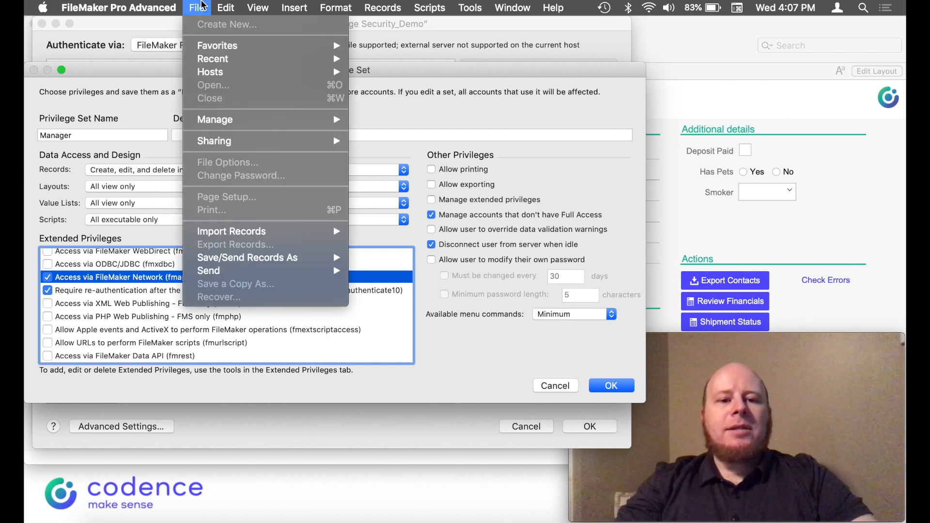
pyautogui.moveTo(240, 122)
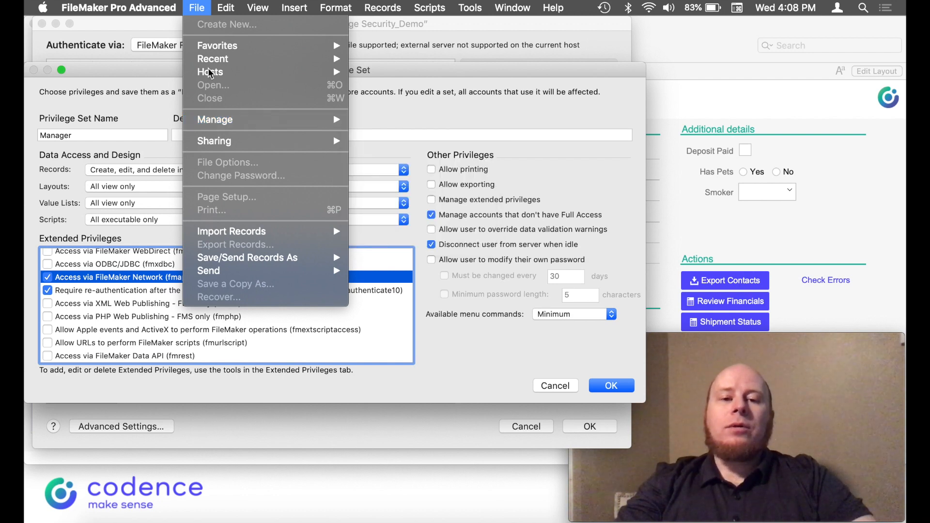
pyautogui.click(449, 325)
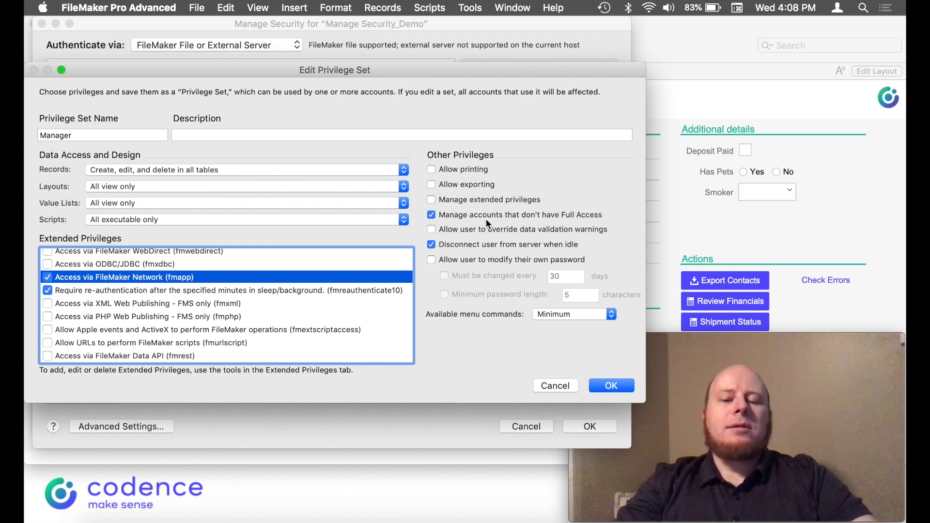
pyautogui.click(563, 313)
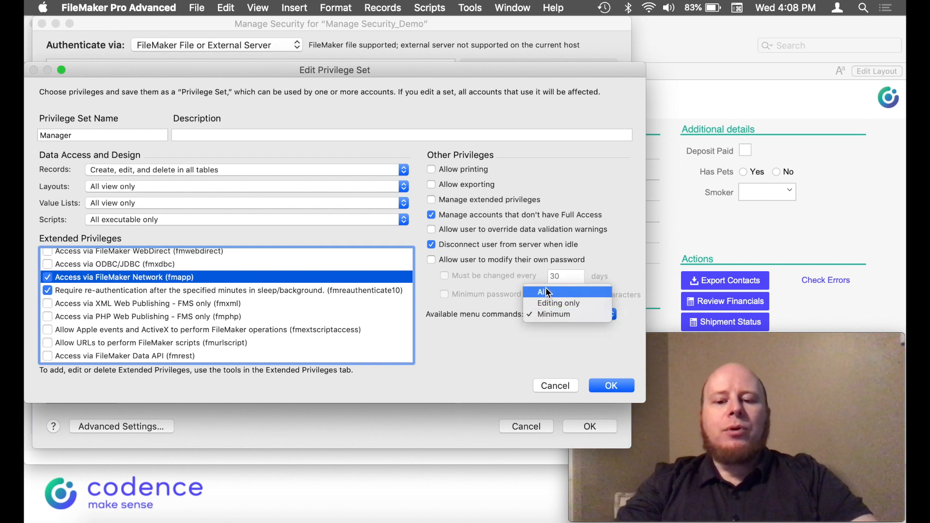
pyautogui.click(553, 291)
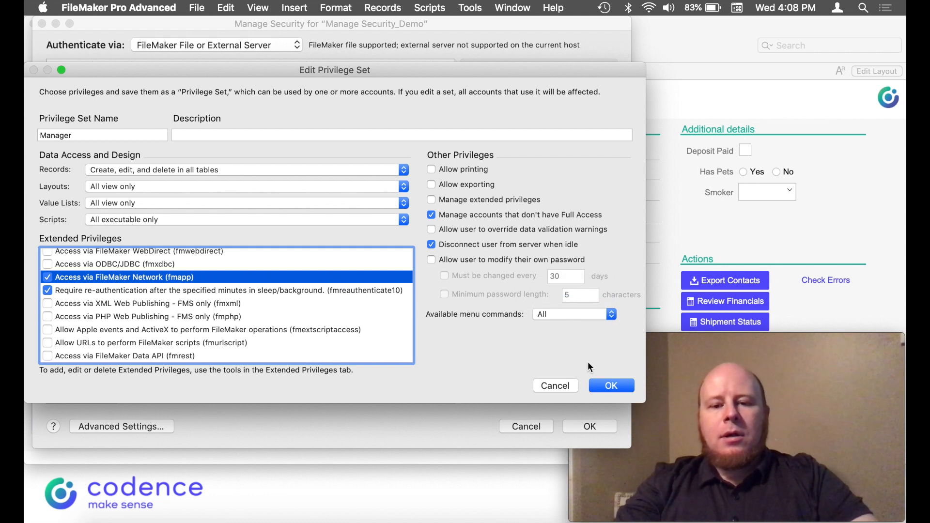
pyautogui.click(609, 387)
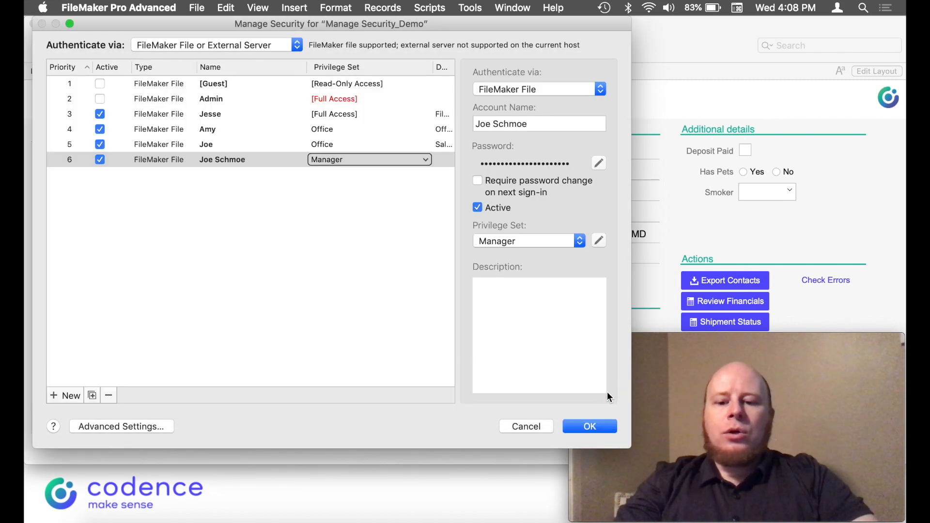
# Save the security changes and re-login via Scripts > Re-login with the new account's name and password
pyautogui.click(590, 427)
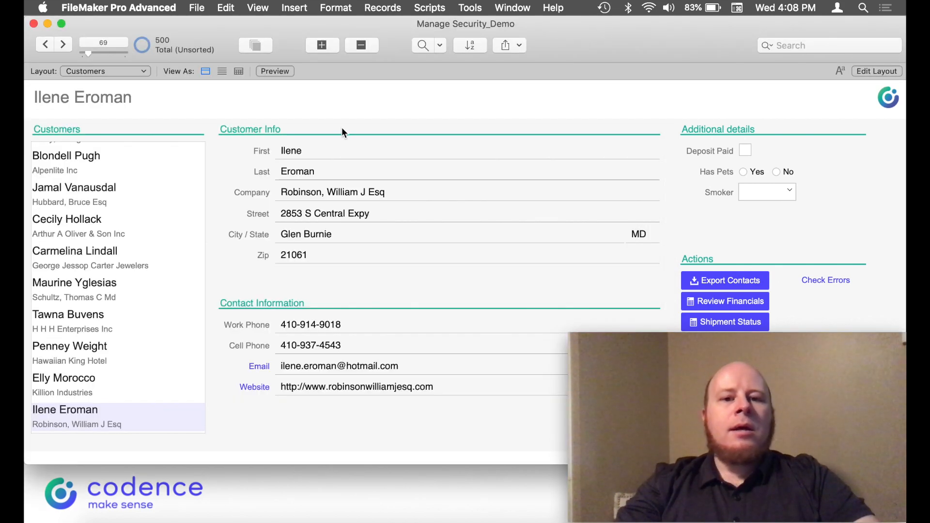
pyautogui.click(434, 8)
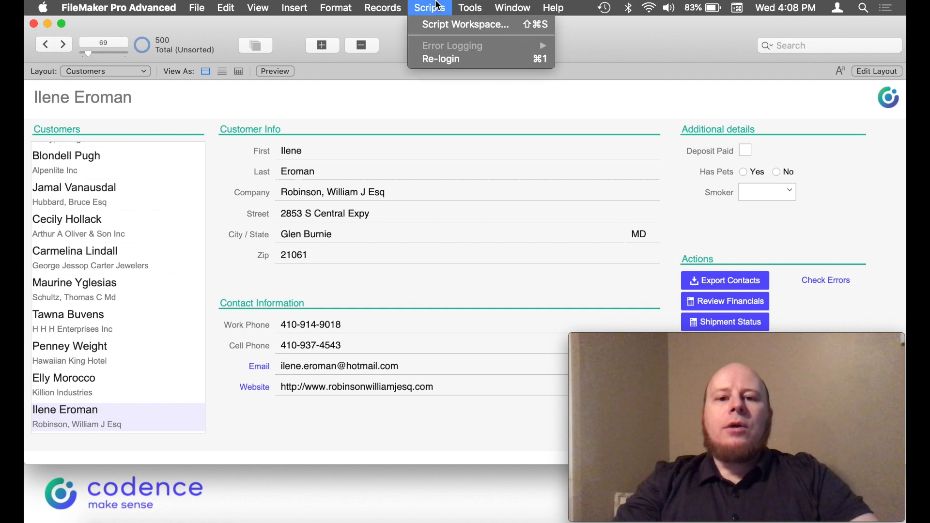
pyautogui.click(437, 59)
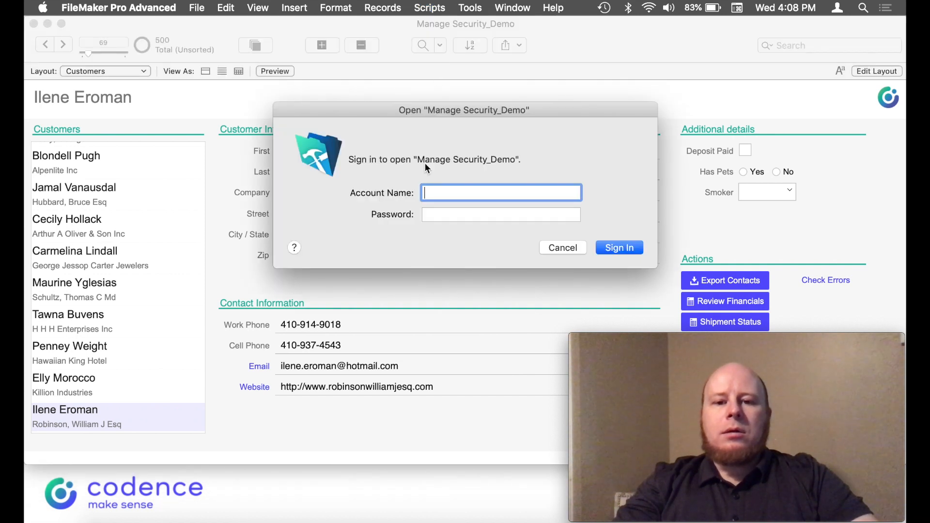
pyautogui.write('Joe Schmoe')
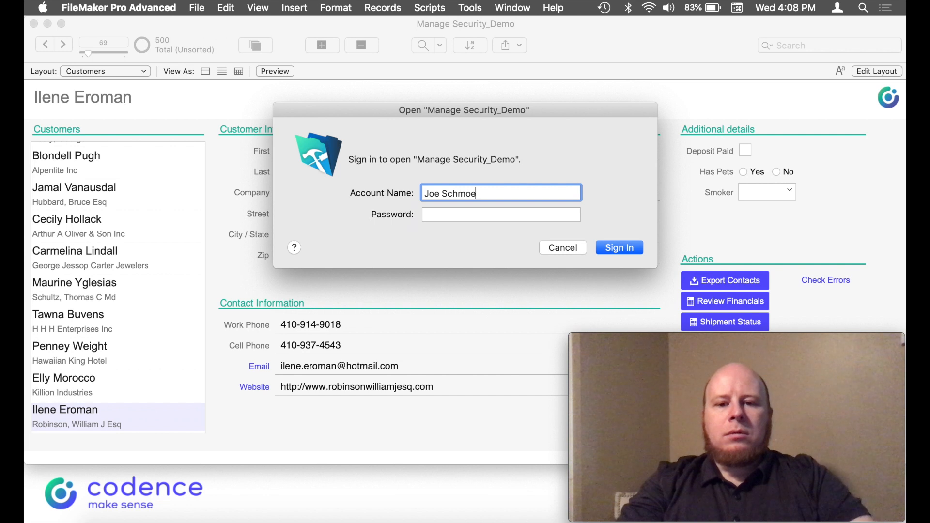
pyautogui.press('Tab')
pyautogui.write('1234')
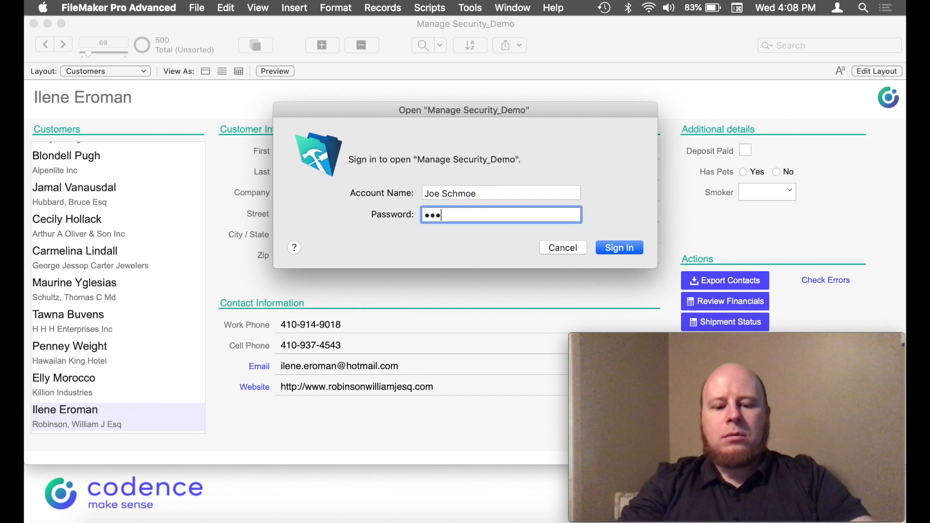
pyautogui.press('Return')
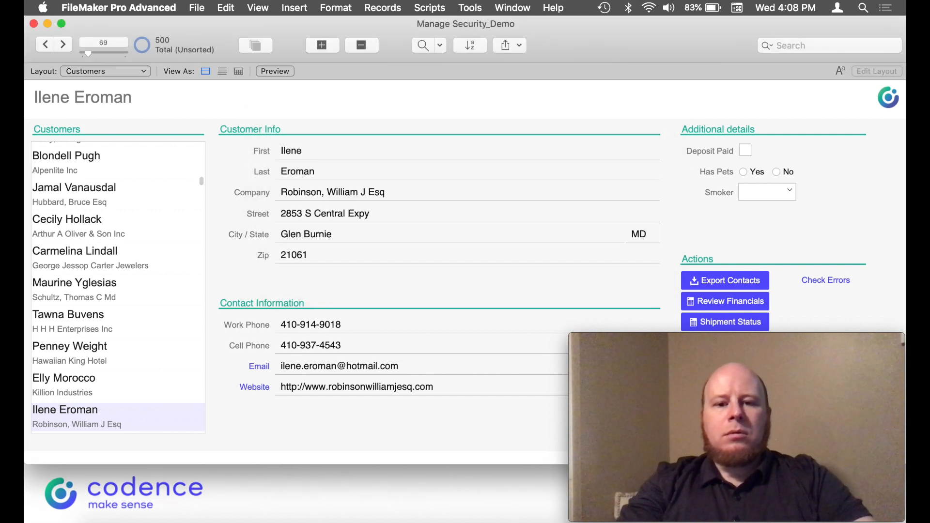
# Open File > Manage > Security while signed in as the Manager account
pyautogui.click(197, 8)
pyautogui.moveTo(270, 122)
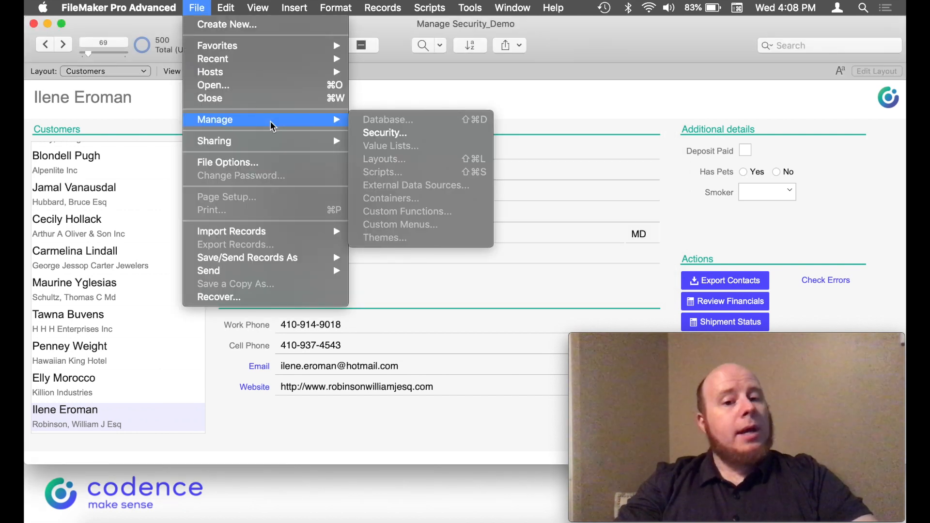
pyautogui.click(404, 139)
# Select the existing account rows, then toggle the new account's Active checkbox off and on
pyautogui.click(233, 146)
pyautogui.click(152, 132)
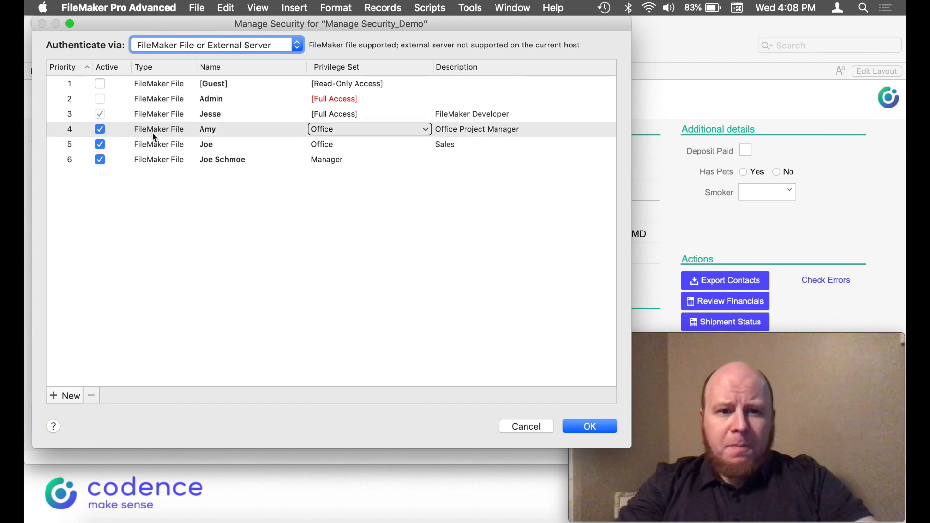
pyautogui.click(224, 179)
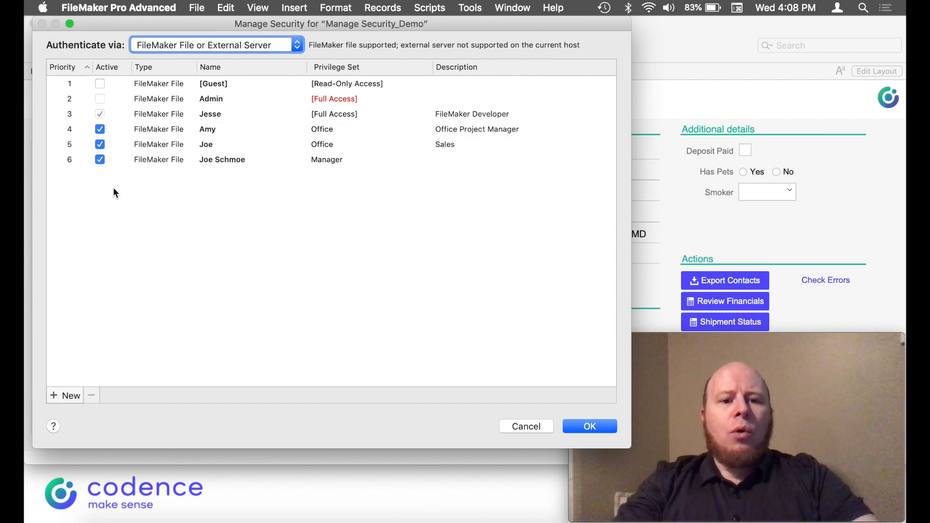
pyautogui.click(101, 162)
pyautogui.click(100, 161)
pyautogui.click(100, 160)
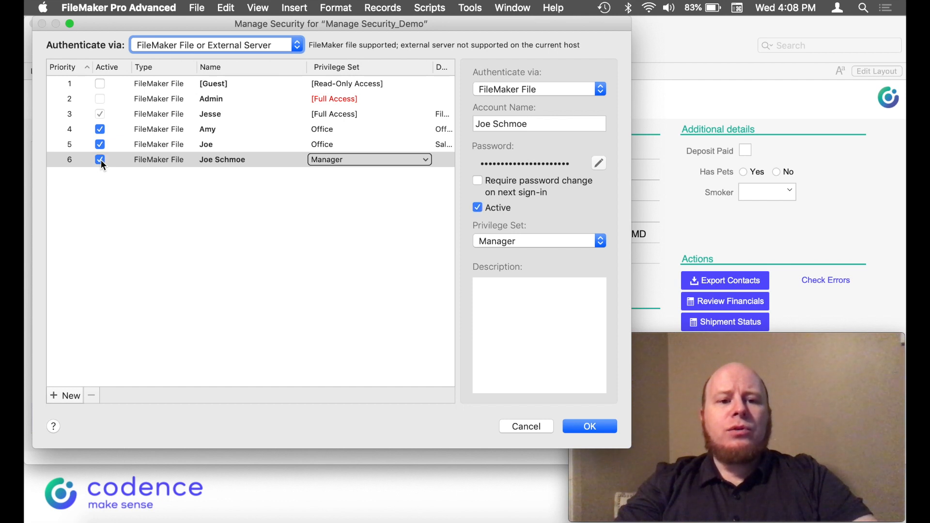